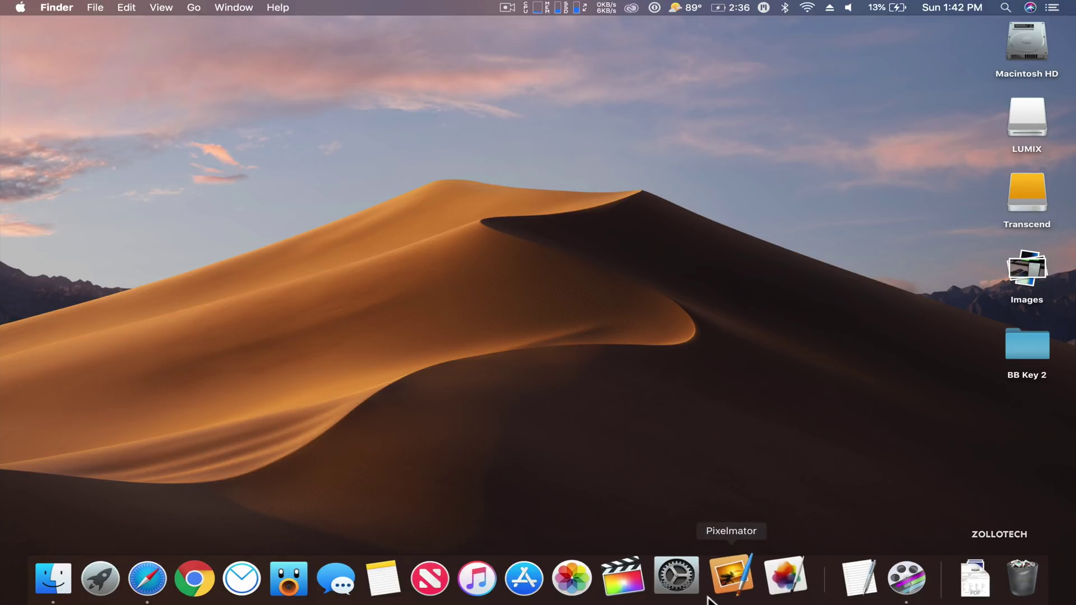
click(683, 584)
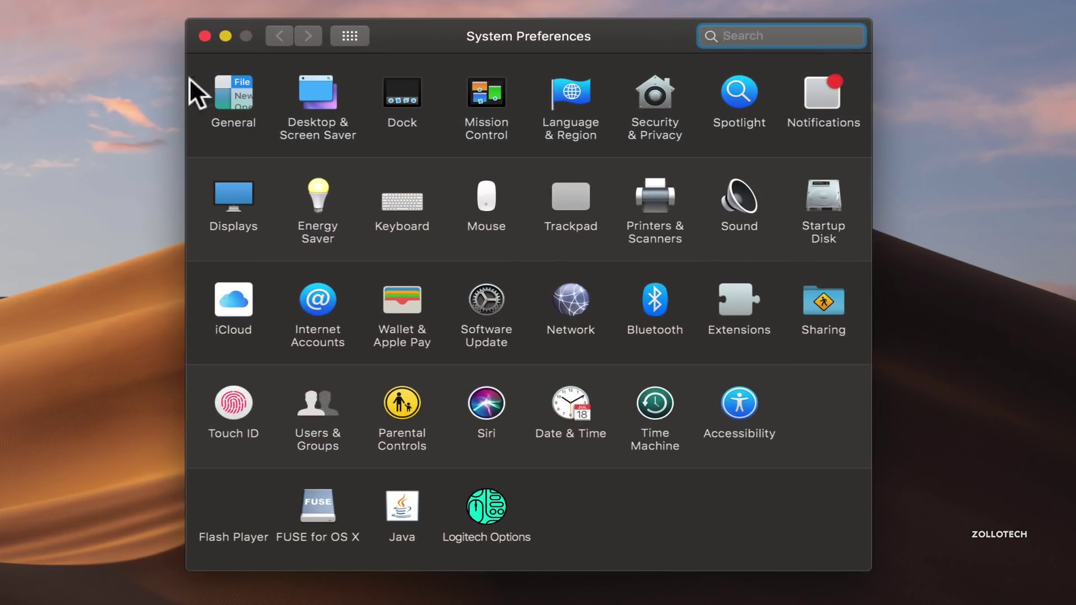
click(240, 93)
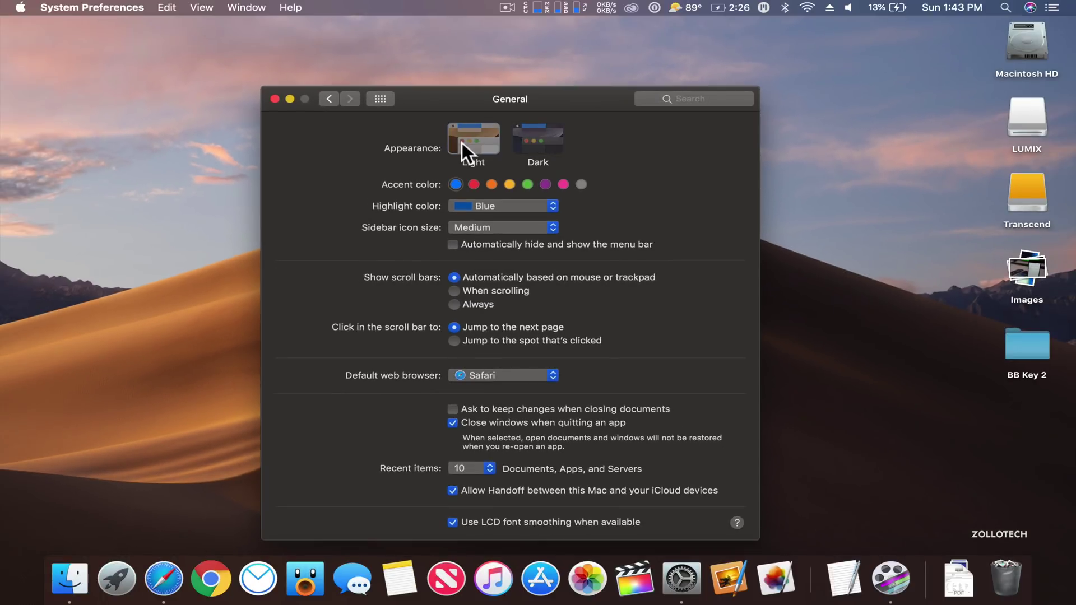
click(462, 143)
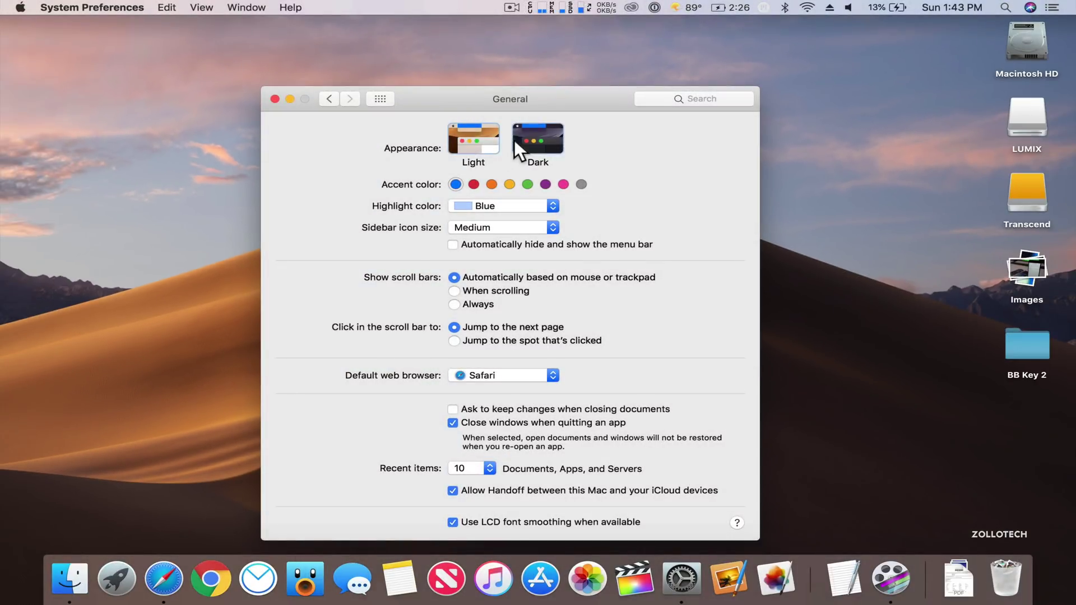
click(513, 140)
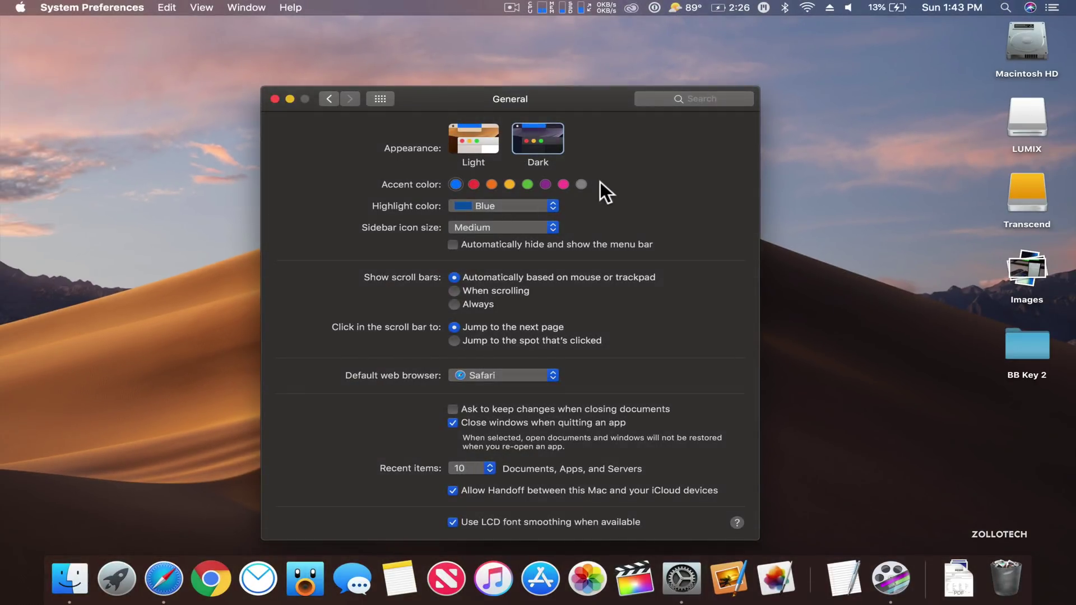
click(274, 98)
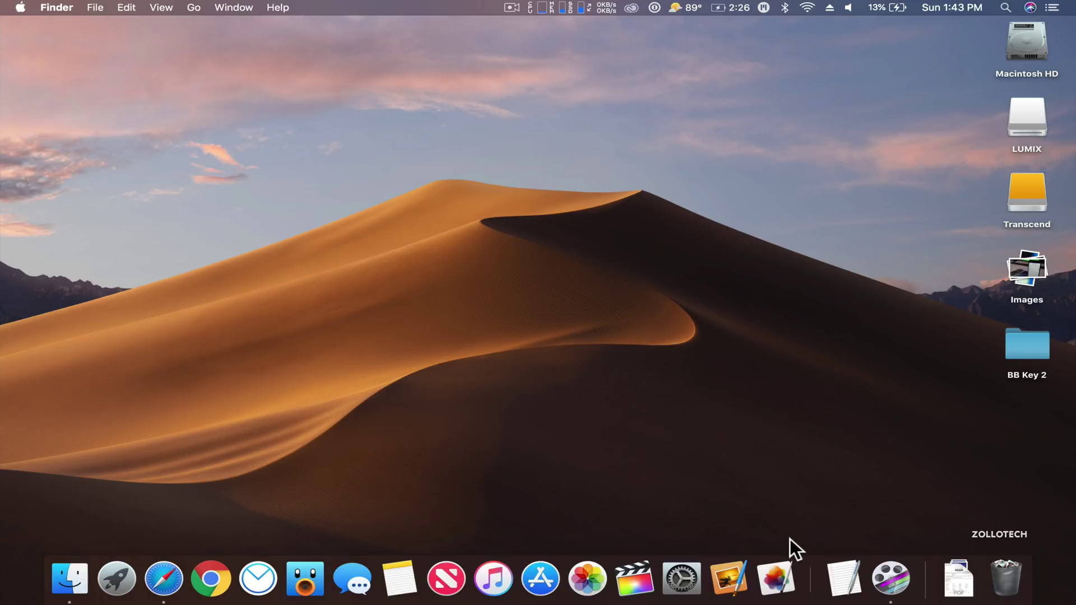
click(631, 589)
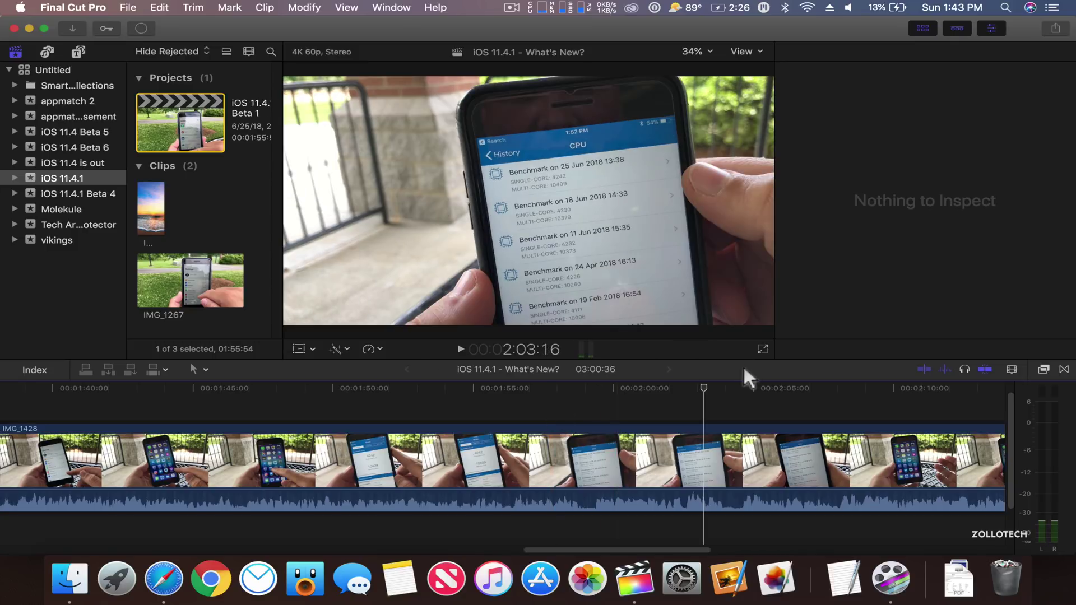
scroll(715, 404, right, 10)
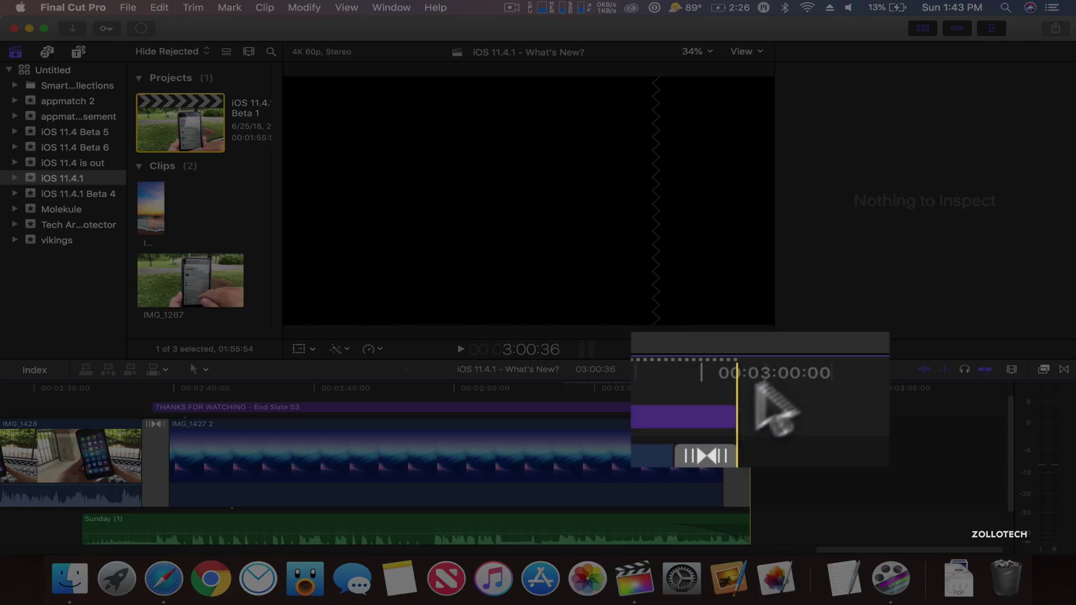
scroll(731, 445, left, 10)
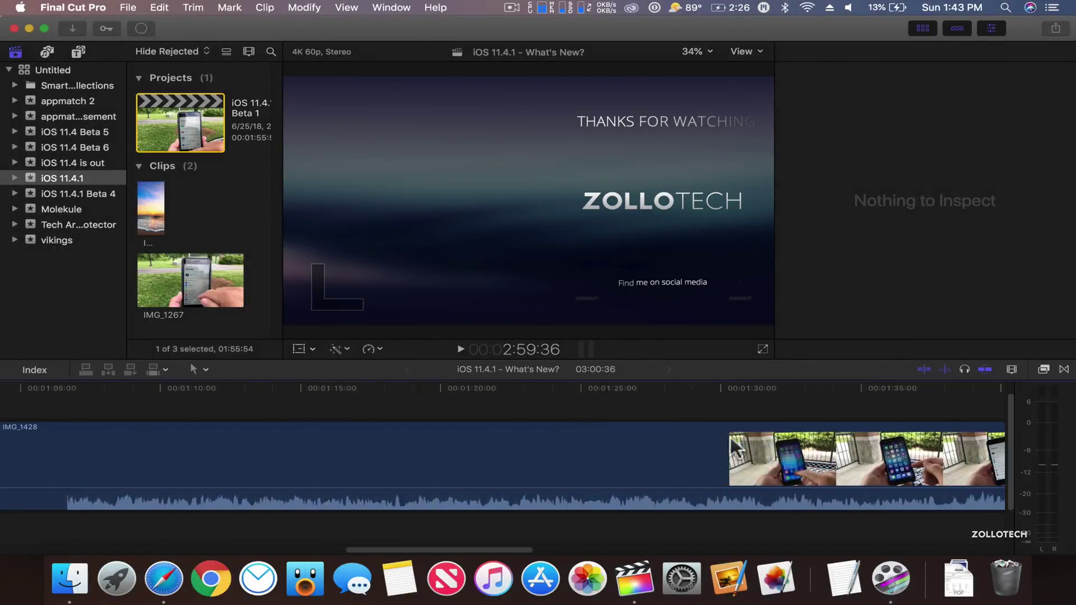
scroll(731, 446, left, 10)
scroll(732, 446, left, 5)
scroll(732, 446, right, 2)
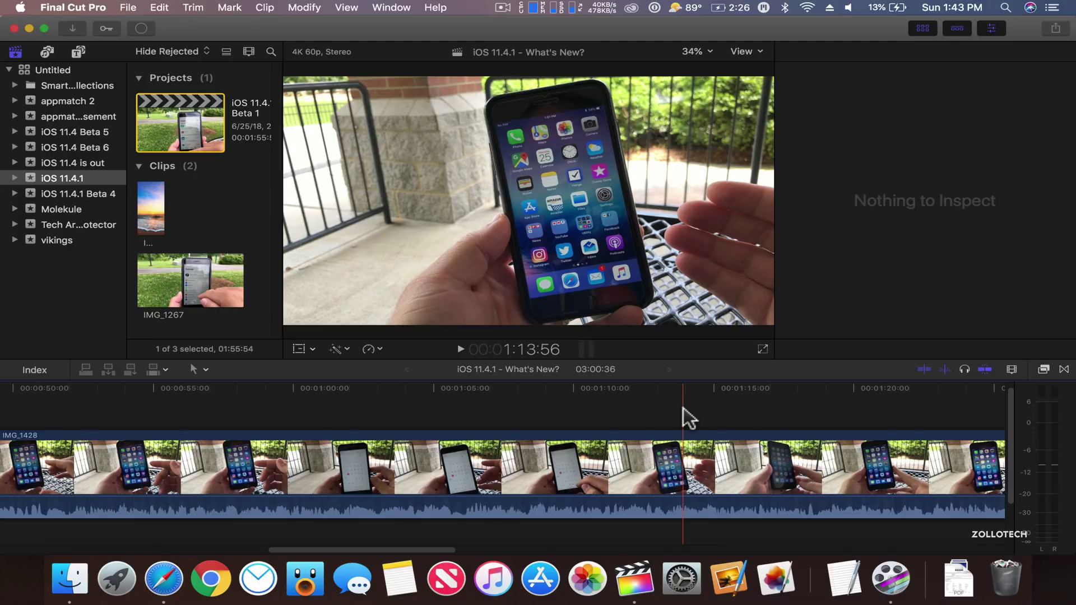
click(677, 411)
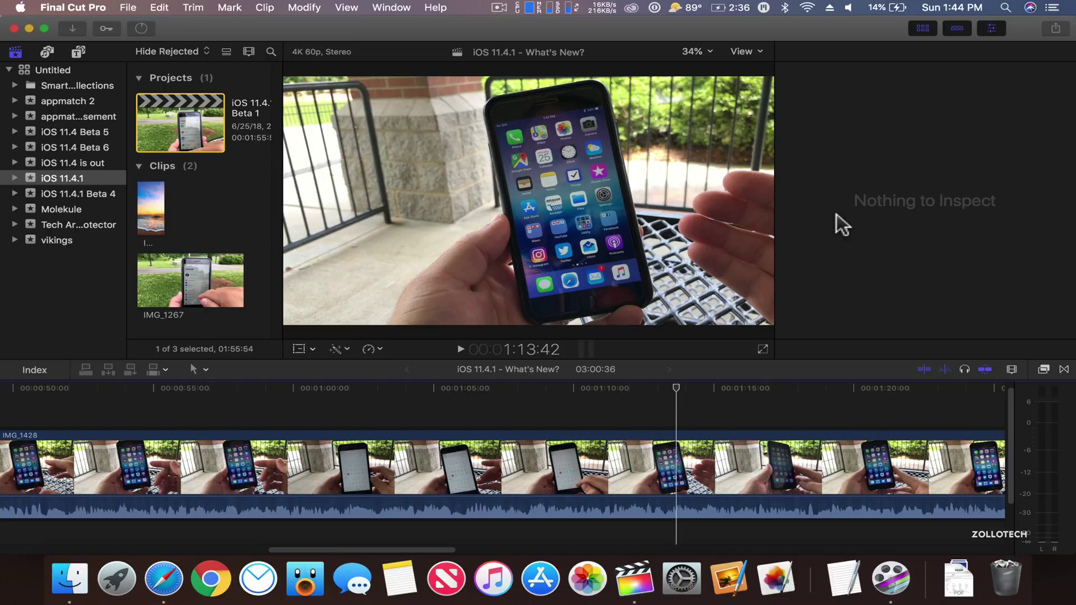
key(super+q)
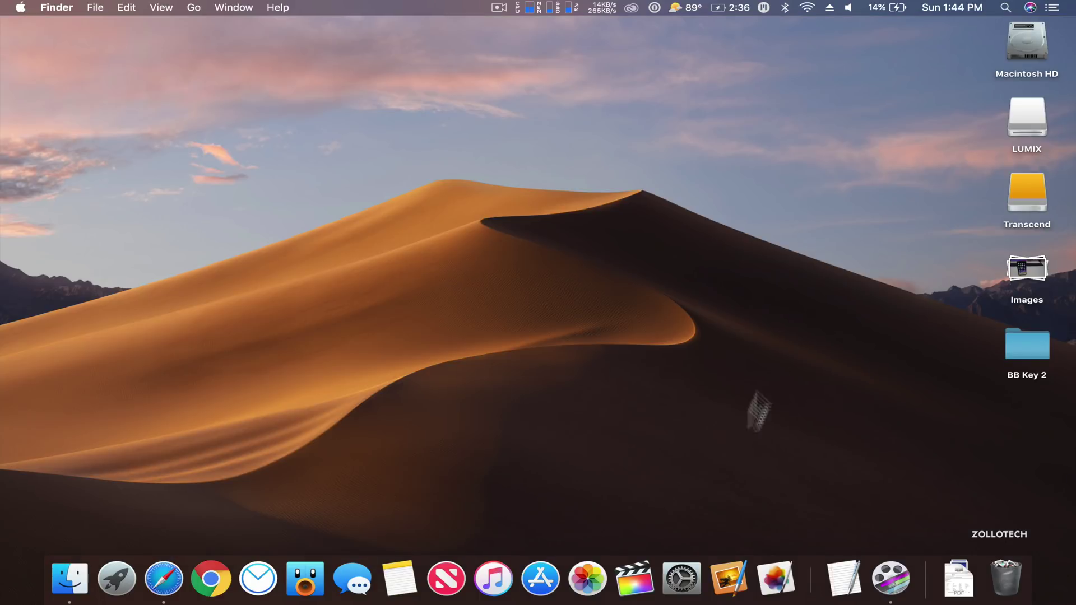
click(774, 572)
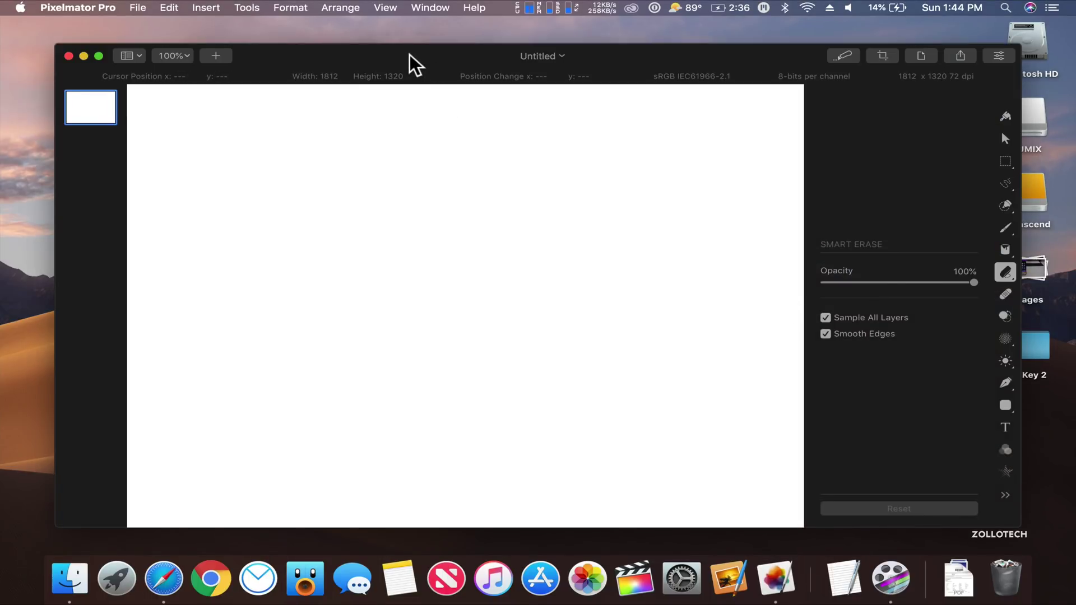
drag(410, 53, 407, 48)
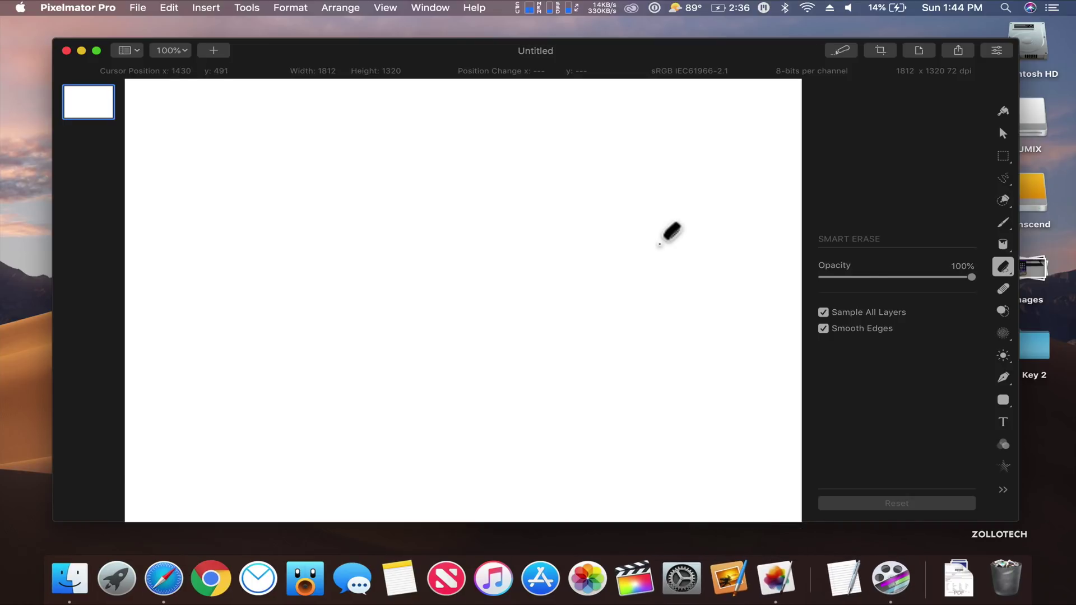
key(super+h)
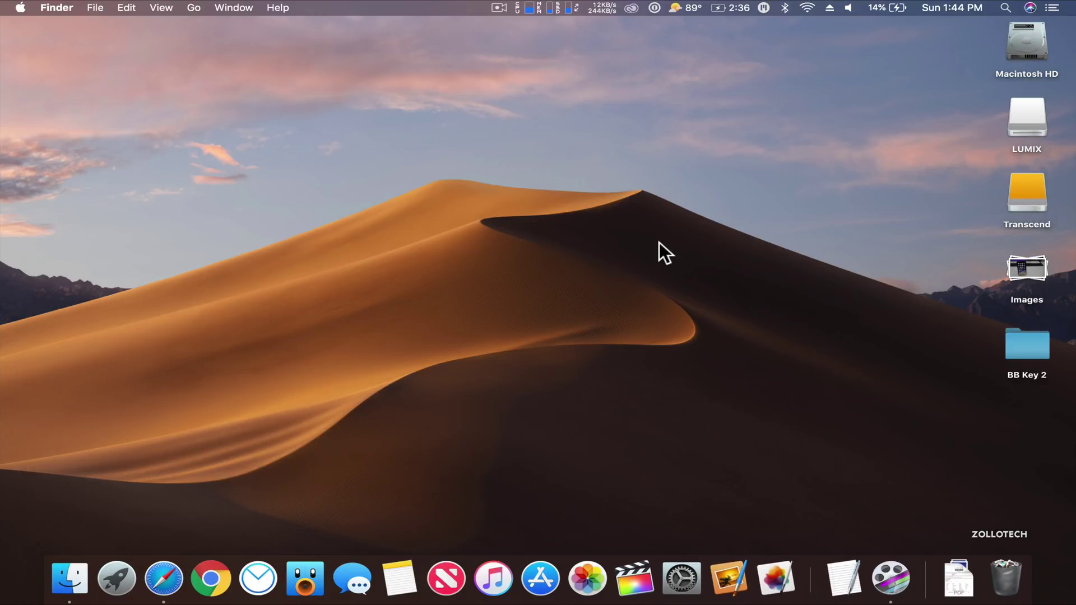
click(1027, 269)
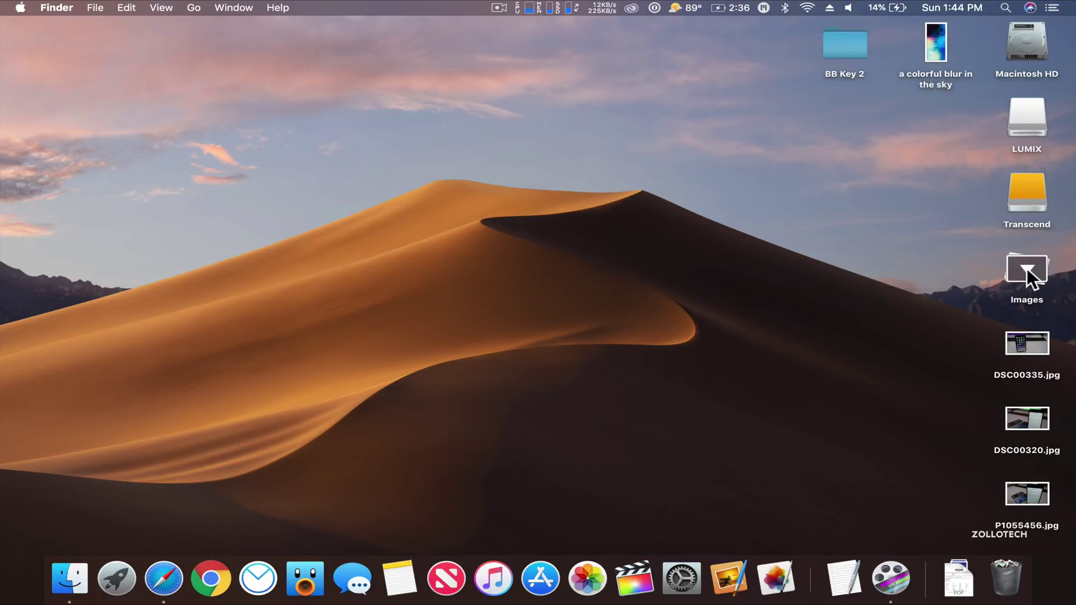
click(1026, 268)
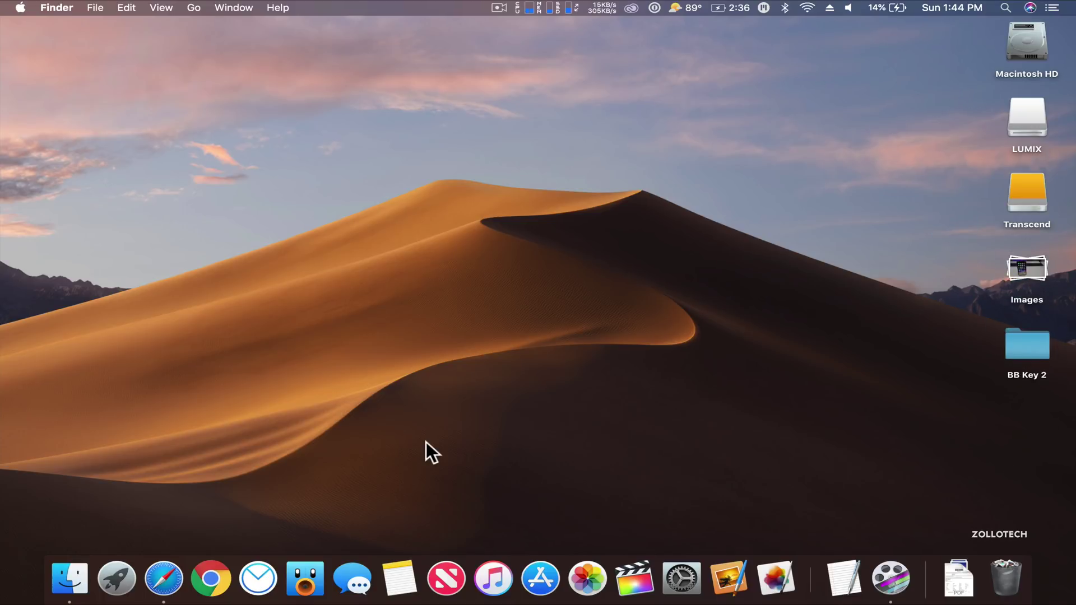
click(446, 572)
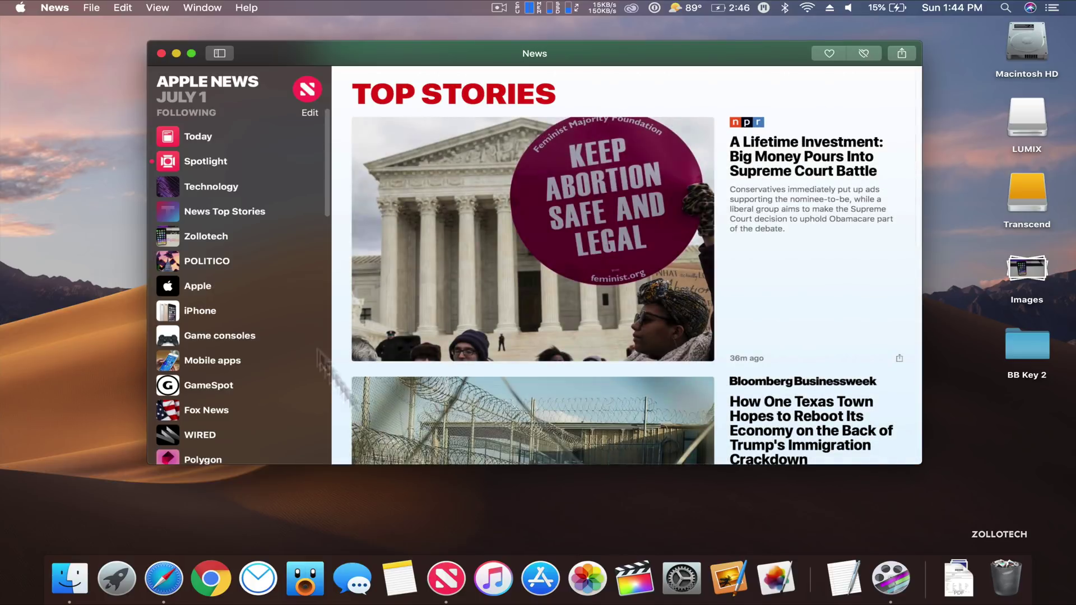
click(228, 193)
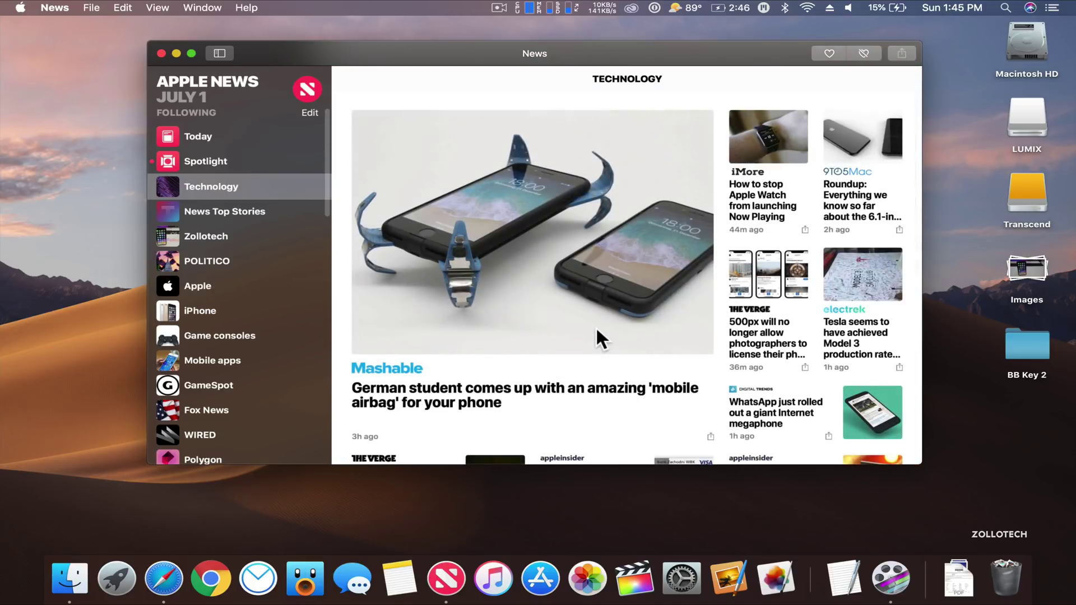
scroll(598, 331, down, 3)
scroll(596, 331, down, 10)
scroll(597, 331, down, 5)
scroll(597, 330, up, 20)
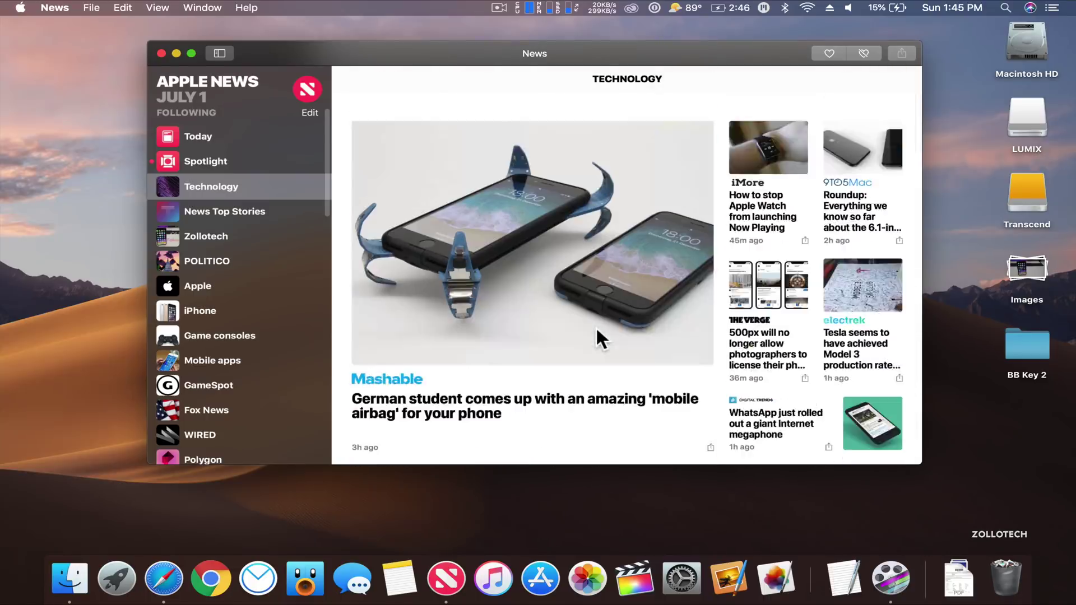
scroll(597, 326, up, 3)
scroll(596, 326, up, 2)
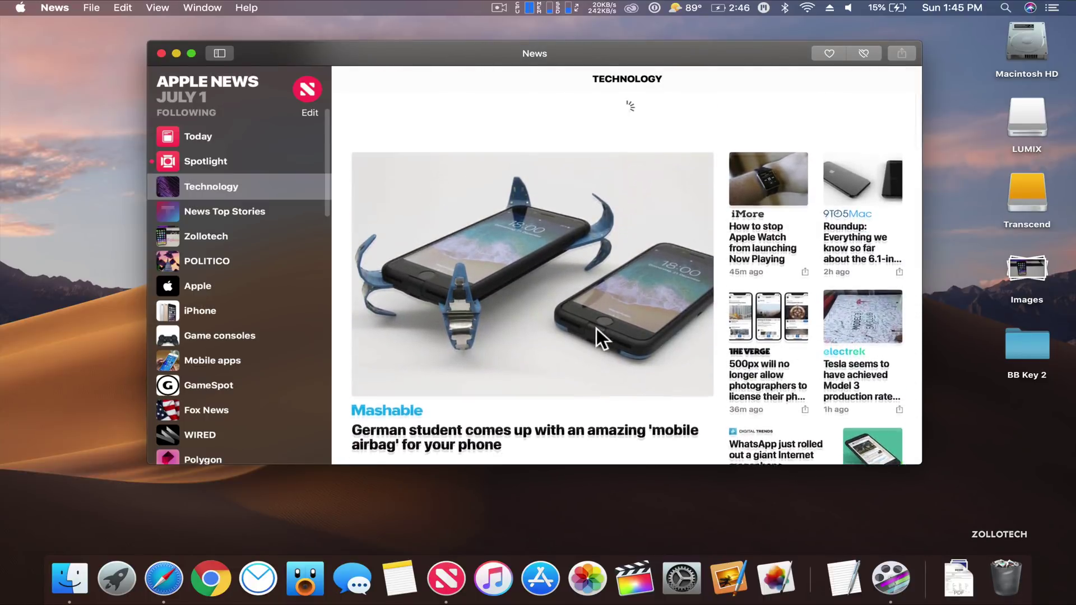
key(super+q)
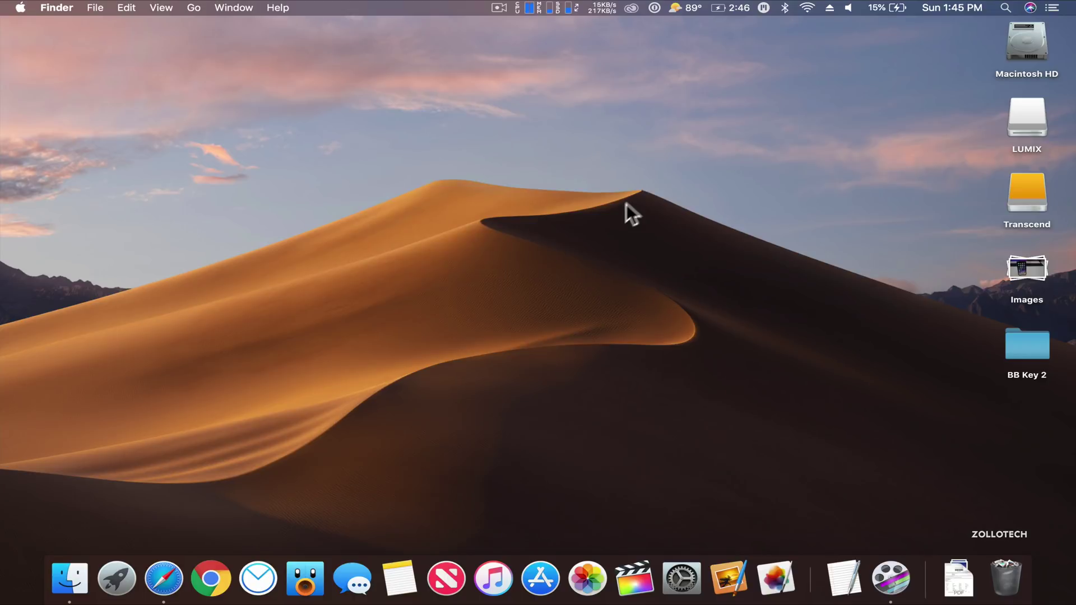